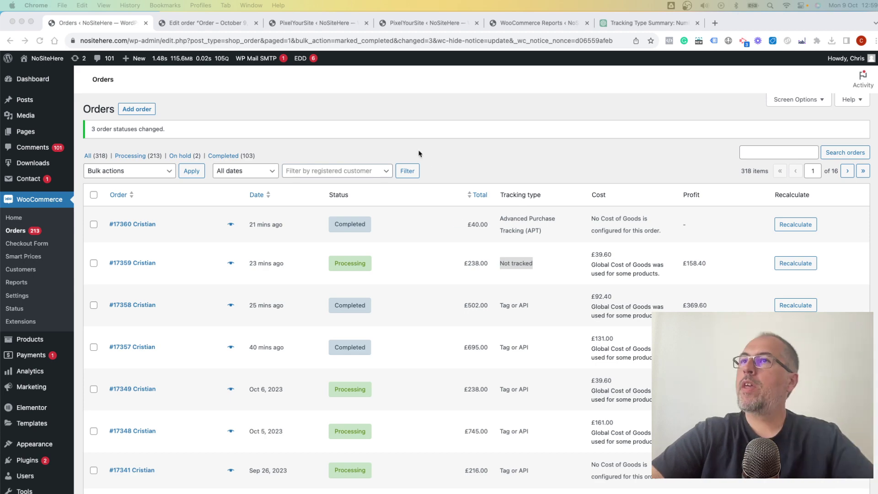
Review the Show tracking type option and the Track Purchases options in PixelYourSite's WooCommerce settings.
{"action": "left_click", "coordinate": [316, 24]}
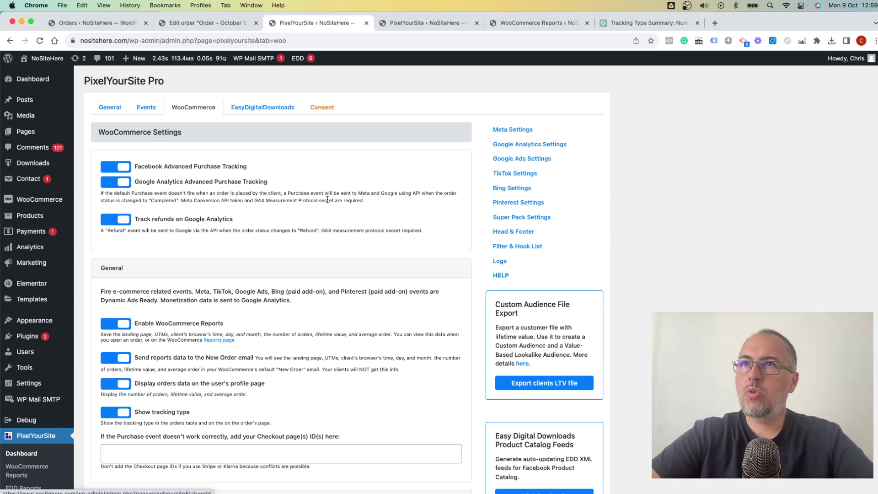
{"action": "scroll", "coordinate": [137, 232], "scroll_direction": "down", "scroll_amount": 5}
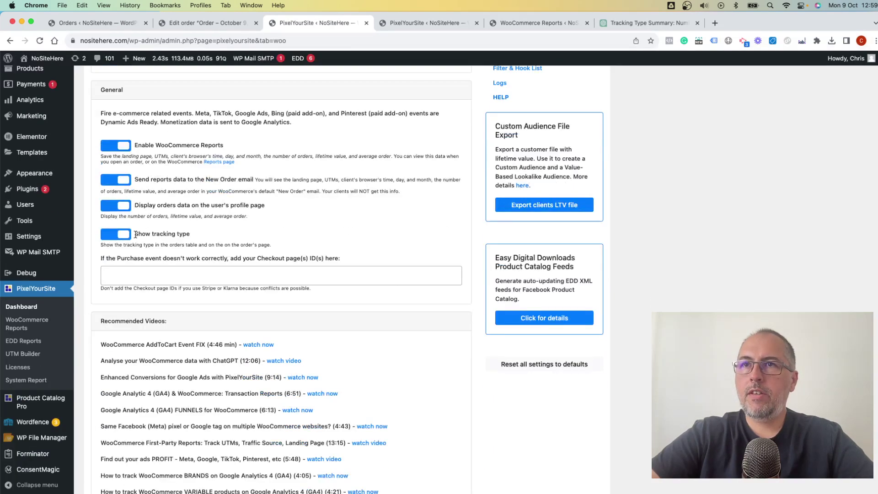
{"action": "left_click_drag", "start_coordinate": [135, 234], "coordinate": [205, 238]}
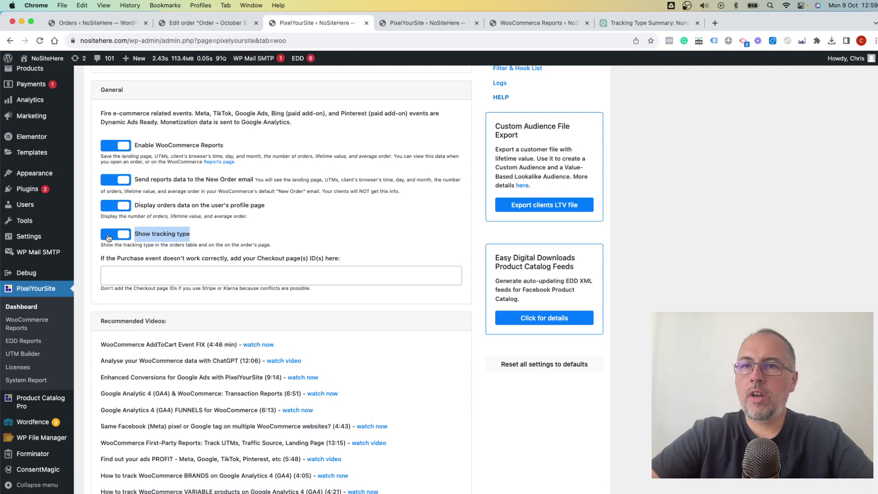
{"action": "scroll", "coordinate": [359, 251], "scroll_direction": "down", "scroll_amount": 10}
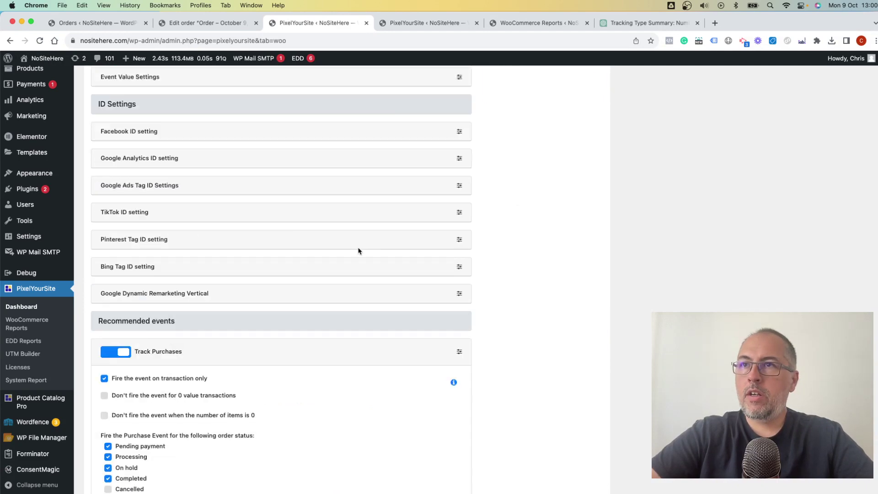
{"action": "scroll", "coordinate": [358, 250], "scroll_direction": "down", "scroll_amount": 15}
{"action": "scroll", "coordinate": [269, 197], "scroll_direction": "up", "scroll_amount": 10}
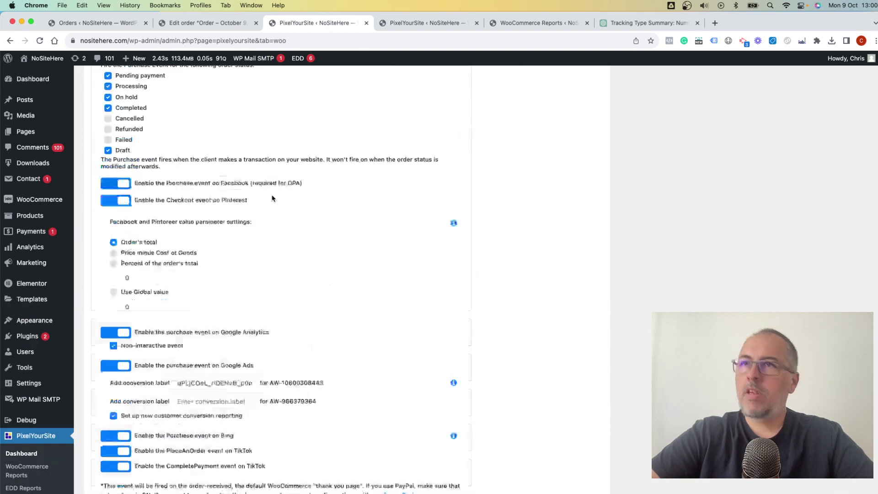
{"action": "scroll", "coordinate": [272, 198], "scroll_direction": "up", "scroll_amount": 5}
Confirm the £40.00 order's traking_type custom field reads Advanced Purchase Tracking (APT), then return to Orders.
{"action": "left_click", "coordinate": [205, 23]}
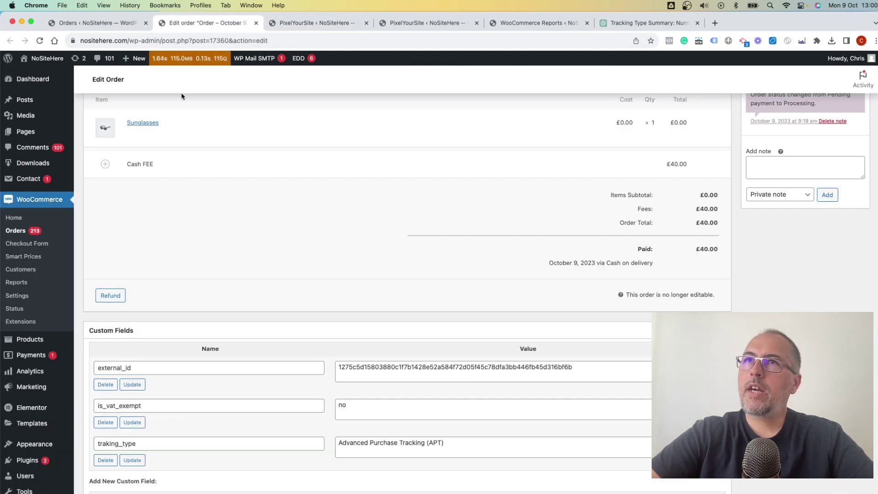
{"action": "left_click", "coordinate": [88, 24]}
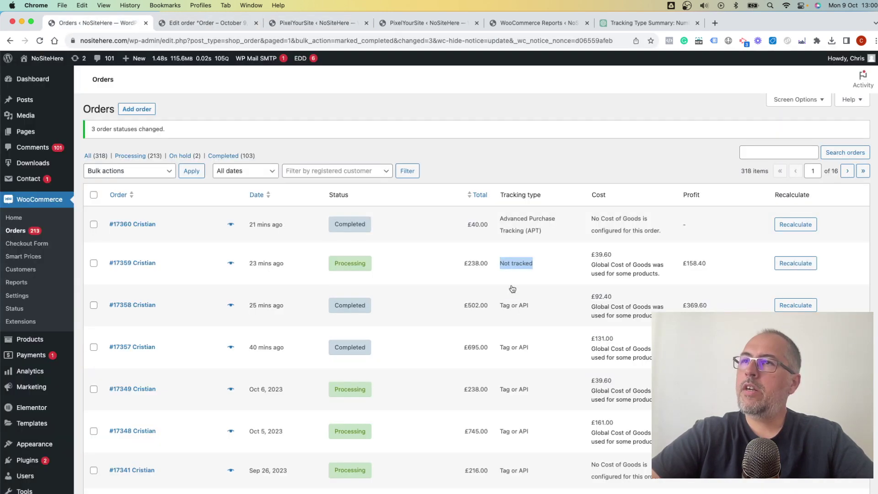
{"action": "left_click", "coordinate": [218, 25]}
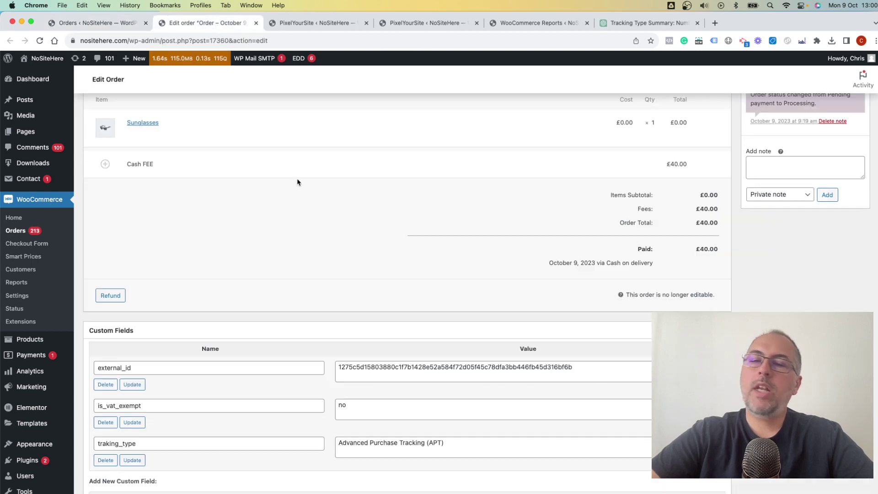
{"action": "scroll", "coordinate": [302, 235], "scroll_direction": "down", "scroll_amount": 15}
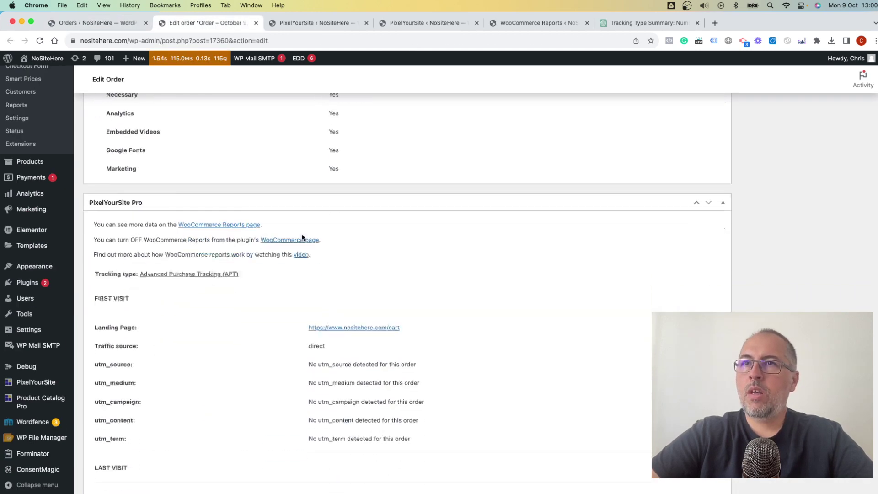
{"action": "scroll", "coordinate": [302, 236], "scroll_direction": "down", "scroll_amount": 4}
{"action": "scroll", "coordinate": [303, 236], "scroll_direction": "up", "scroll_amount": 5}
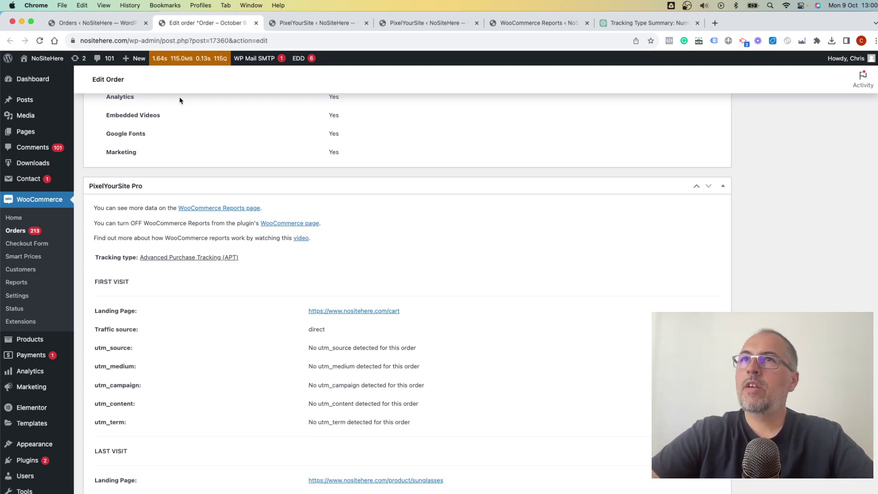
{"action": "left_click", "coordinate": [112, 29]}
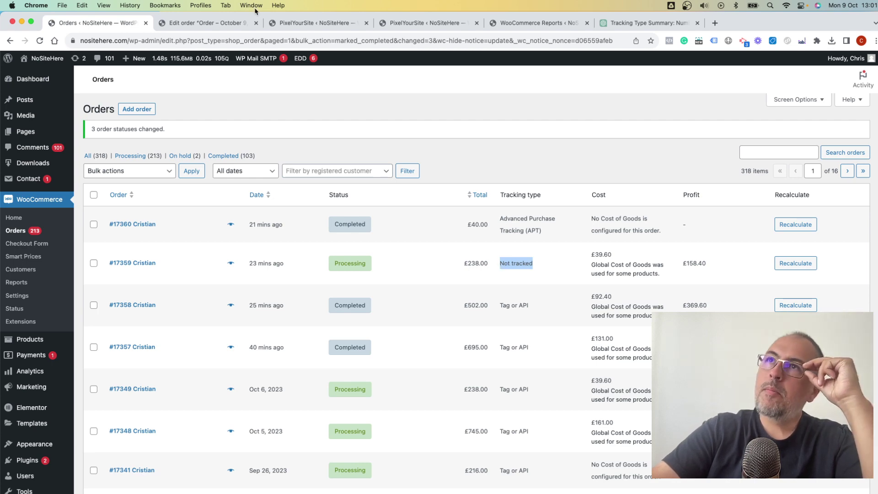
{"action": "left_click", "coordinate": [315, 23]}
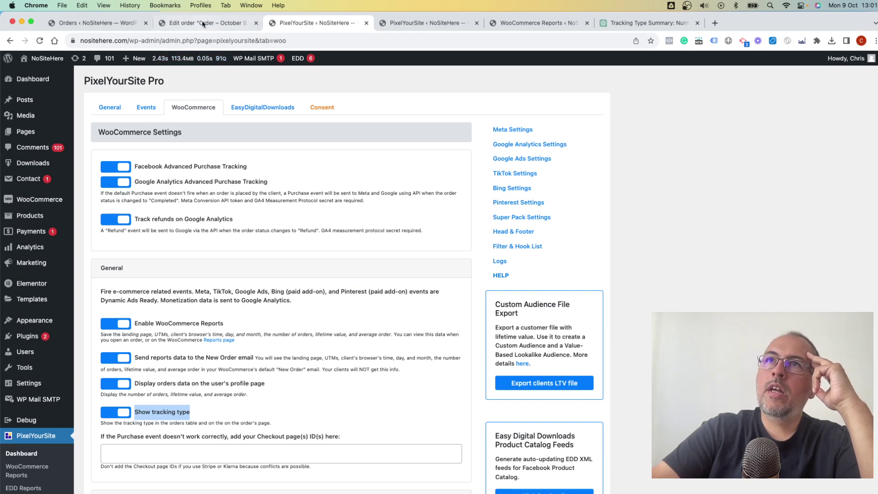
{"action": "left_click", "coordinate": [105, 22]}
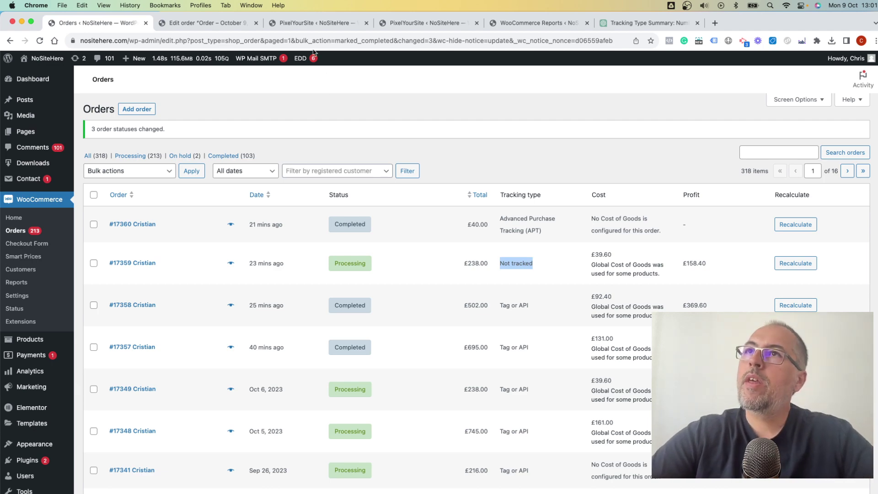
Check the Checkout page IDs field under General in the WooCommerce settings, leaving it empty.
{"action": "left_click", "coordinate": [315, 24]}
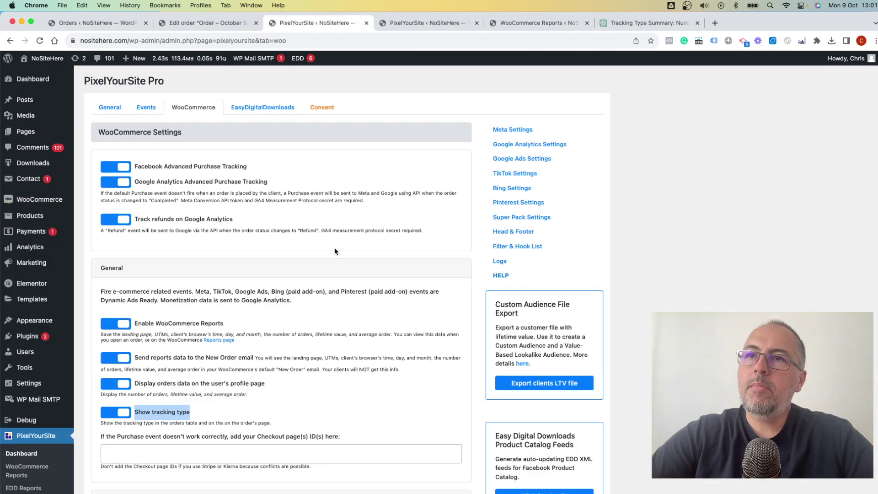
{"action": "scroll", "coordinate": [334, 248], "scroll_direction": "down", "scroll_amount": 5}
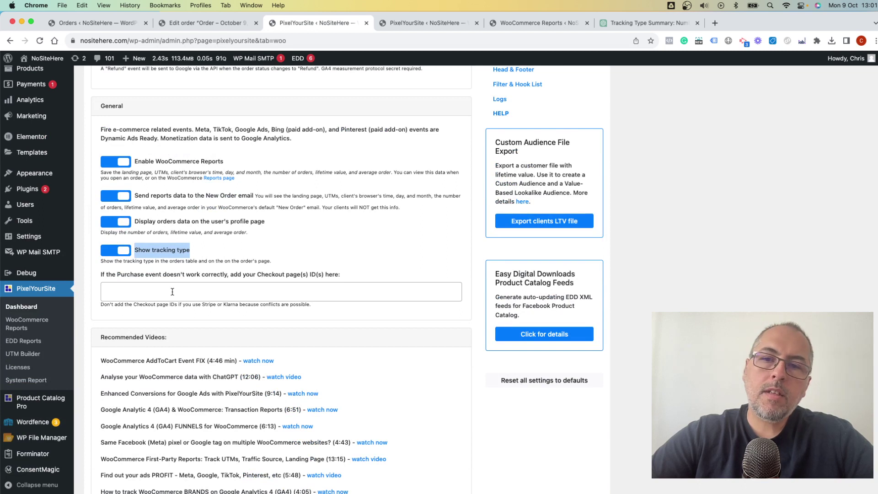
{"action": "left_click", "coordinate": [115, 288]}
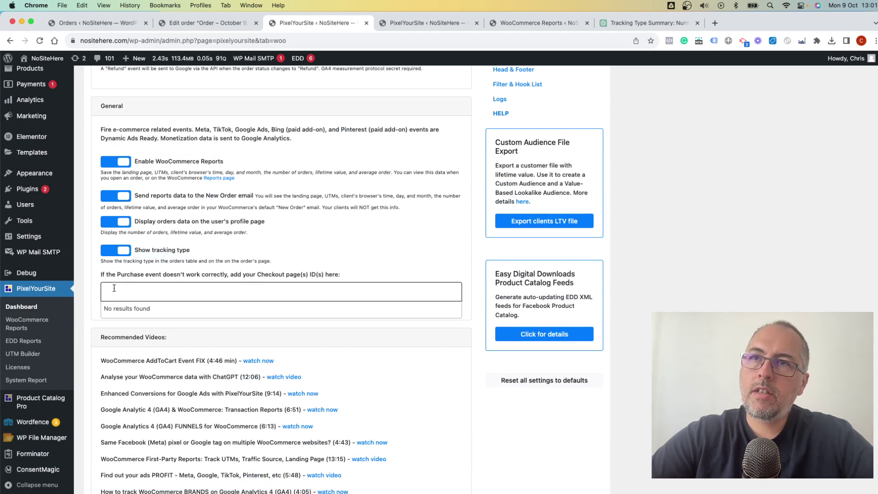
{"action": "left_click", "coordinate": [255, 259]}
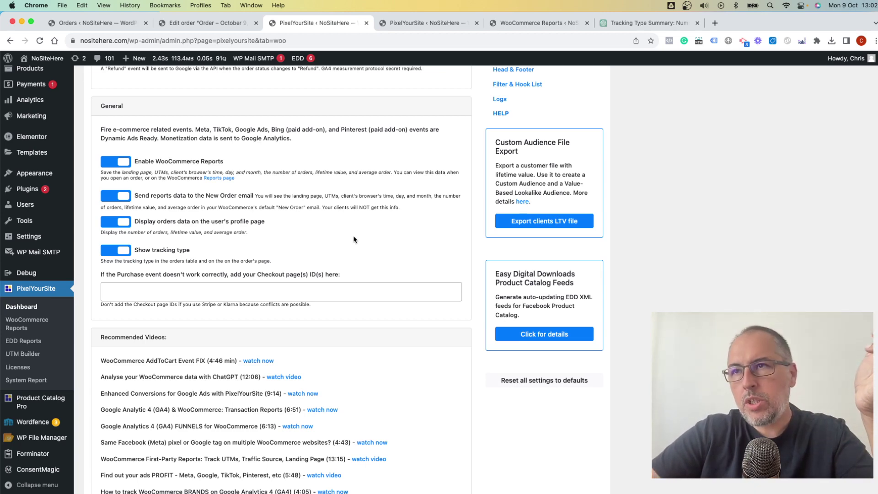
Enable the WooCommerce Global Thank You Page under Custom Thank You Pages in Super Pack Settings.
{"action": "left_click", "coordinate": [443, 25]}
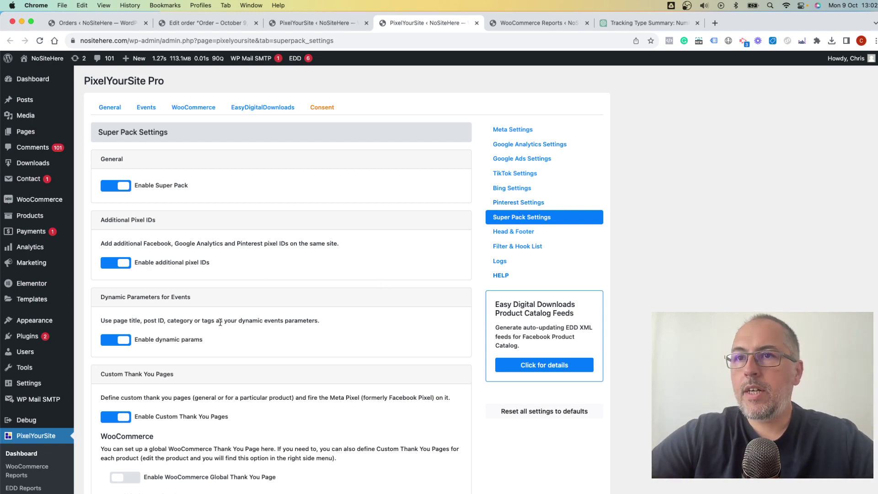
{"action": "scroll", "coordinate": [221, 325], "scroll_direction": "down", "scroll_amount": 1}
{"action": "scroll", "coordinate": [220, 325], "scroll_direction": "down", "scroll_amount": 5}
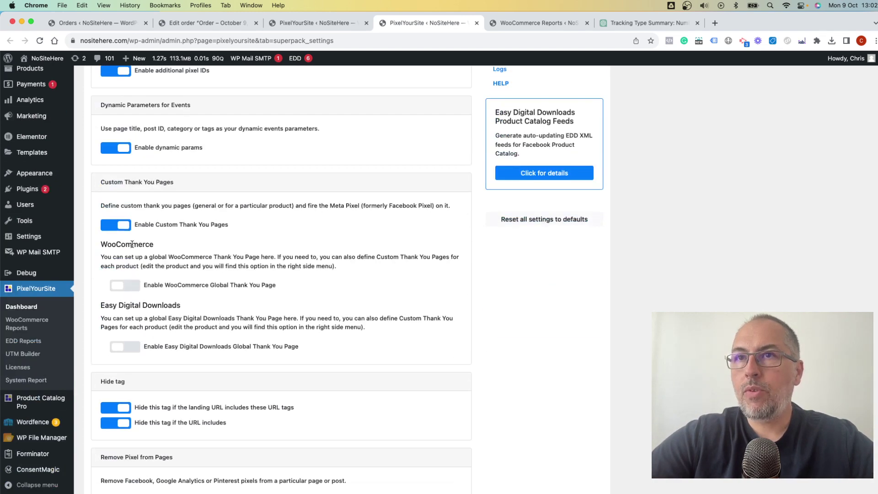
{"action": "left_click", "coordinate": [132, 286]}
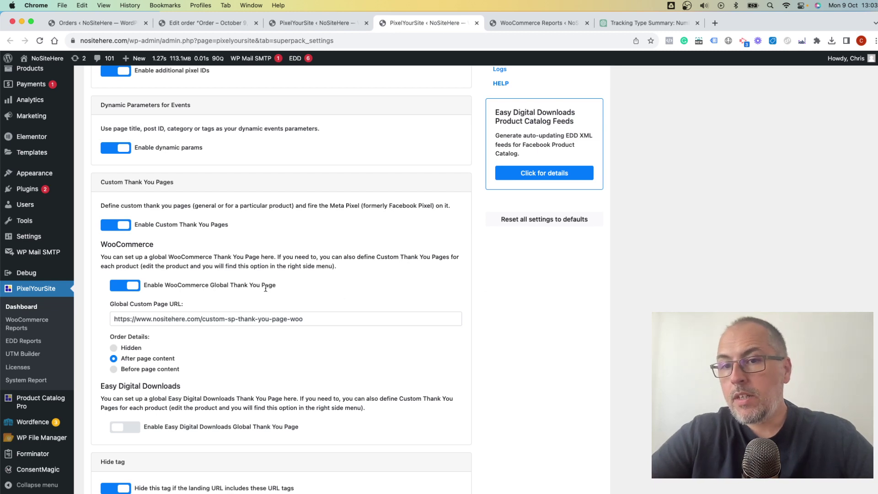
After glancing at the order page, collapse the Track Purchases options under WooCommerce Recommended events.
{"action": "left_click", "coordinate": [222, 27]}
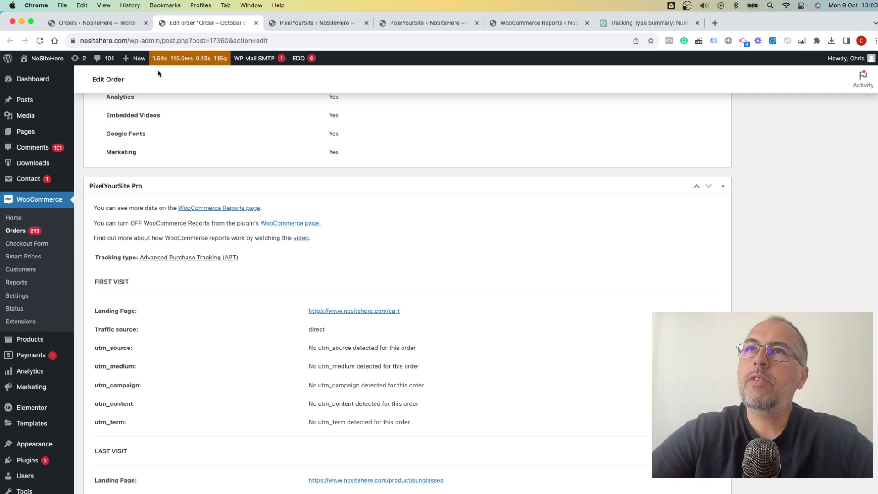
{"action": "left_click", "coordinate": [306, 29]}
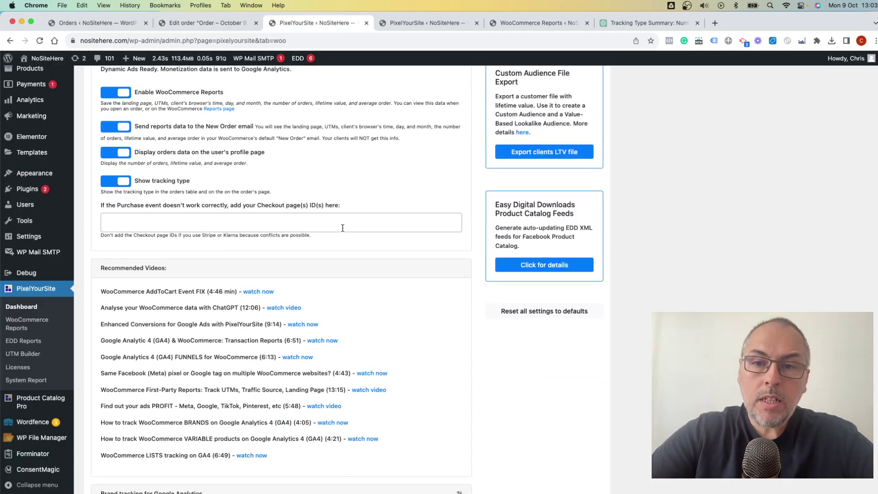
{"action": "scroll", "coordinate": [343, 227], "scroll_direction": "up", "scroll_amount": 5}
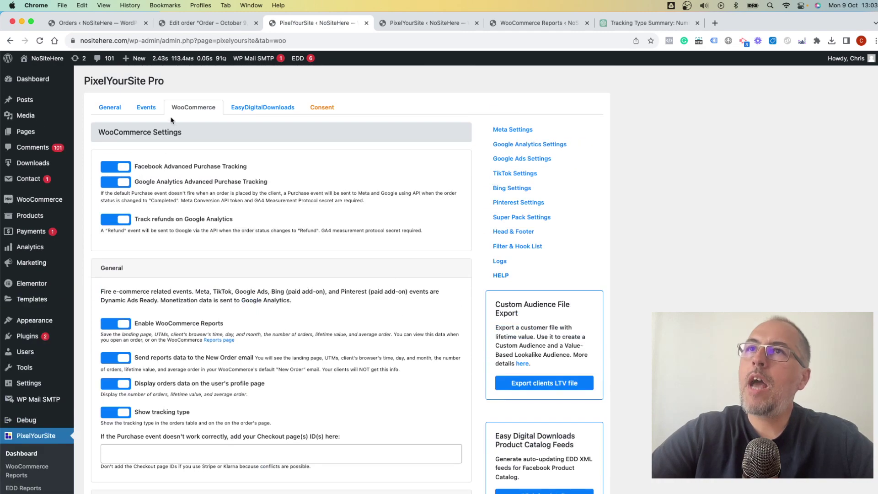
{"action": "scroll", "coordinate": [300, 176], "scroll_direction": "down", "scroll_amount": 6}
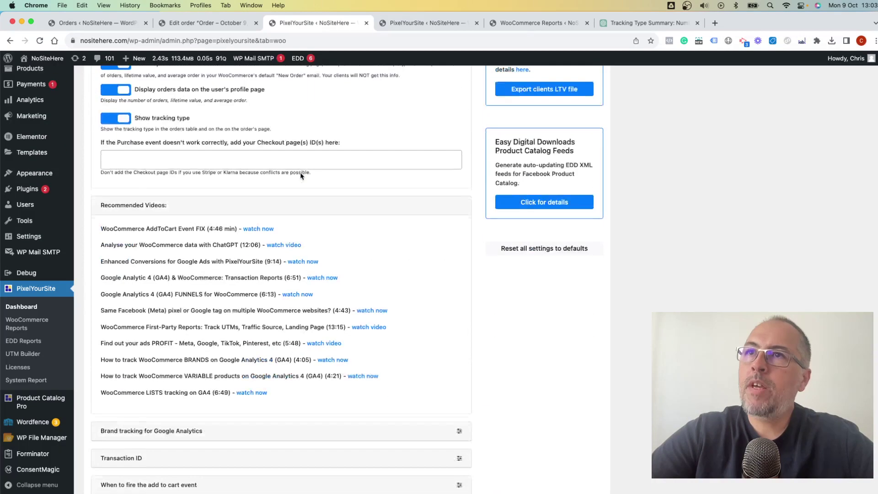
{"action": "scroll", "coordinate": [300, 176], "scroll_direction": "down", "scroll_amount": 12}
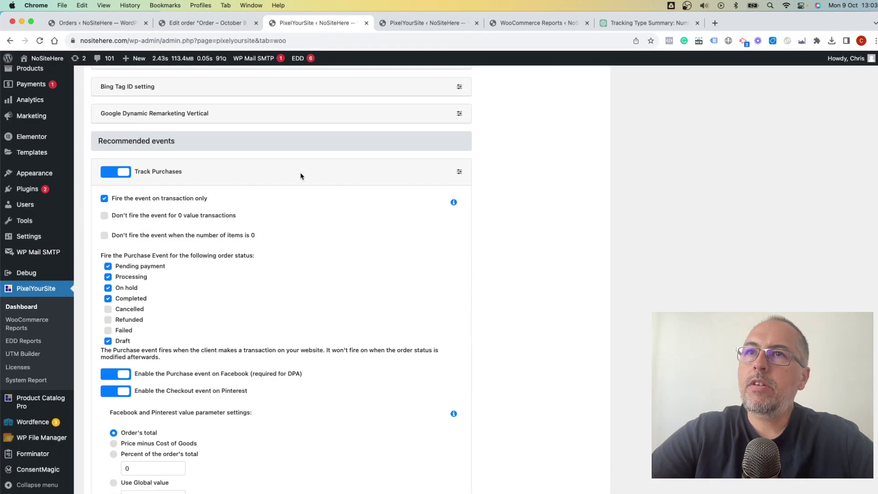
{"action": "left_click", "coordinate": [459, 172]}
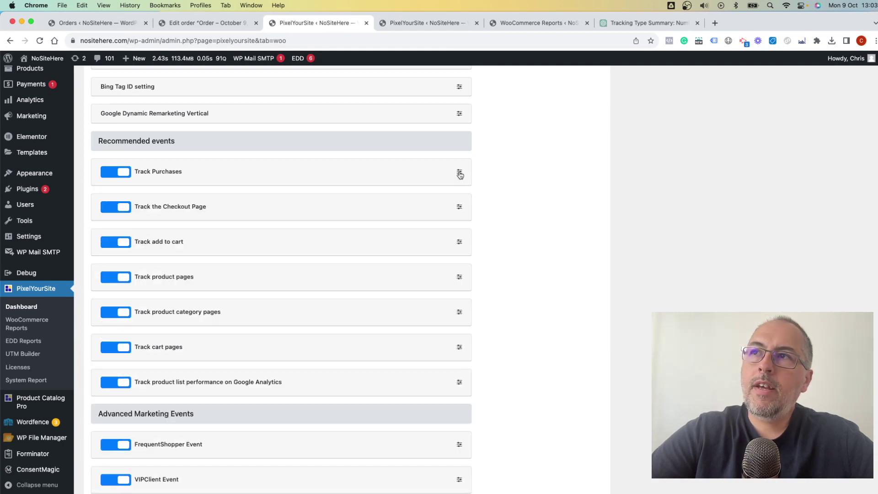
Expand Track Purchases: fires on transaction for Pending payment, Processing, On hold, Completed and Draft orders.
{"action": "left_click", "coordinate": [459, 173]}
{"action": "scroll", "coordinate": [295, 224], "scroll_direction": "down", "scroll_amount": 1}
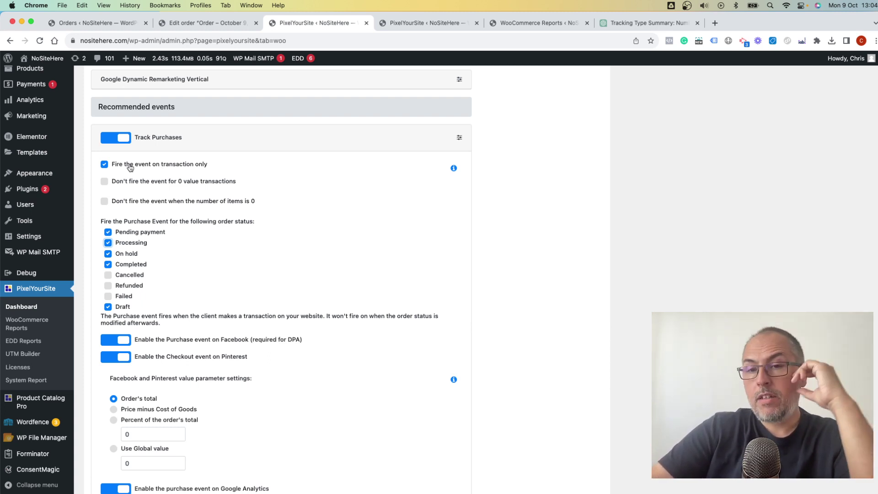
{"action": "left_click", "coordinate": [104, 165]}
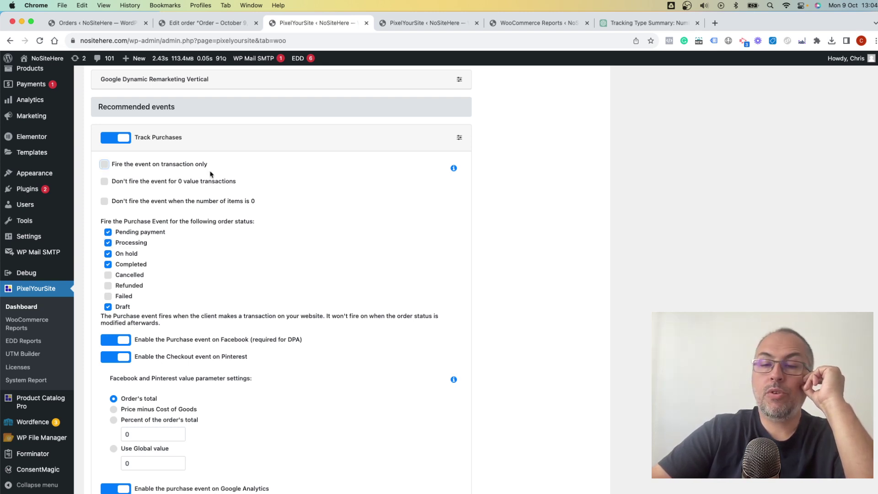
{"action": "left_click", "coordinate": [105, 164]}
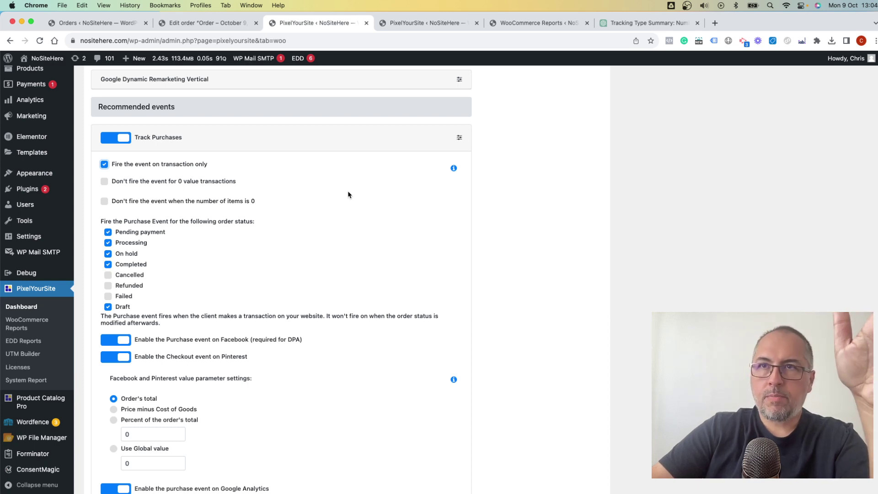
{"action": "left_click", "coordinate": [104, 164]}
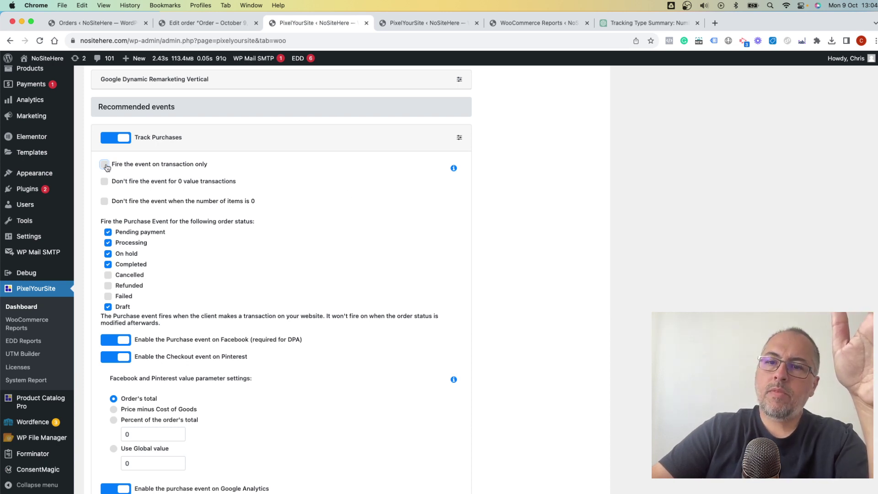
{"action": "left_click", "coordinate": [105, 165]}
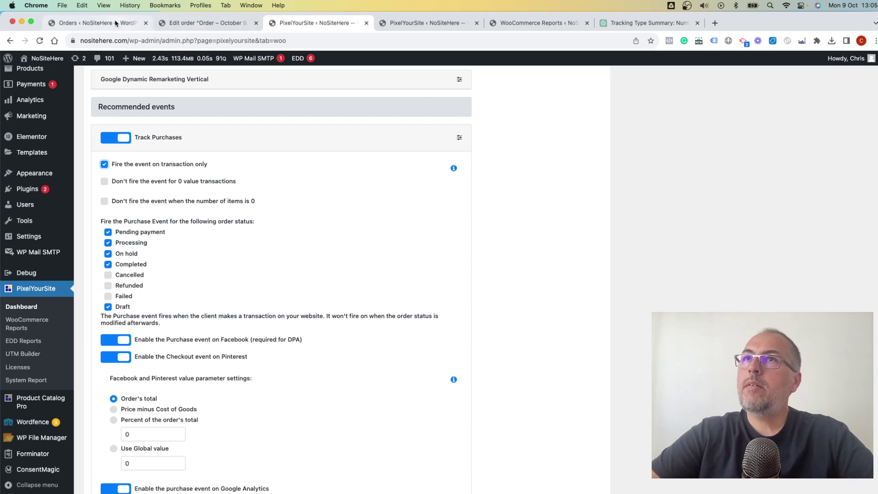
View the WooCommerce Reports order report, then the ChatGPT summary: 114 Tag or API, 7 Not tracked, 2 APT.
{"action": "left_click", "coordinate": [529, 27]}
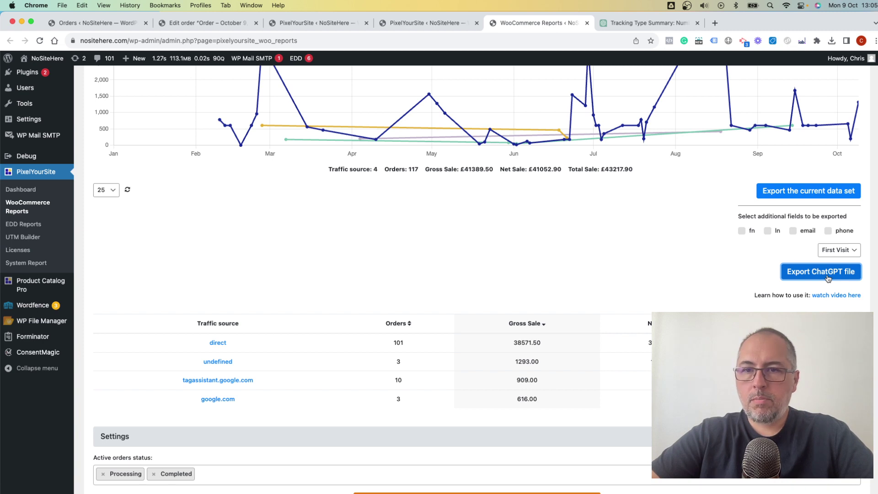
{"action": "left_click", "coordinate": [624, 23]}
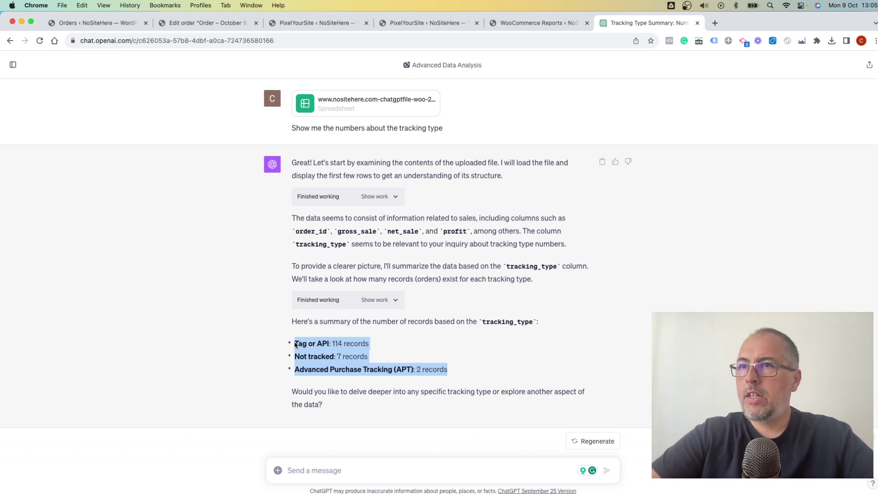
{"action": "left_click_drag", "start_coordinate": [296, 343], "coordinate": [445, 371]}
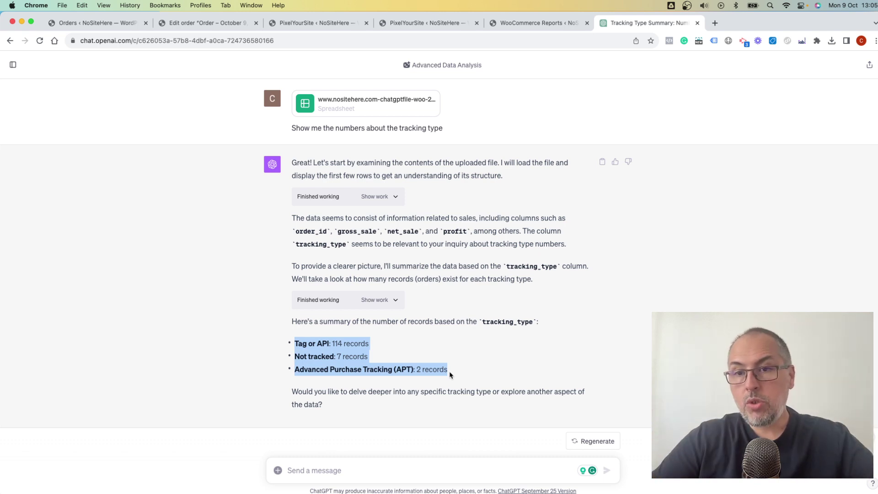
{"action": "scroll", "coordinate": [451, 375], "scroll_direction": "down", "scroll_amount": 1}
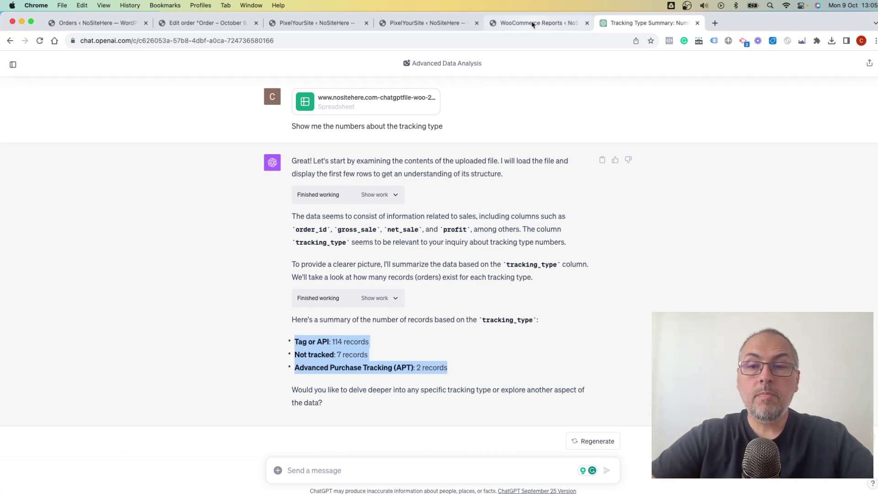